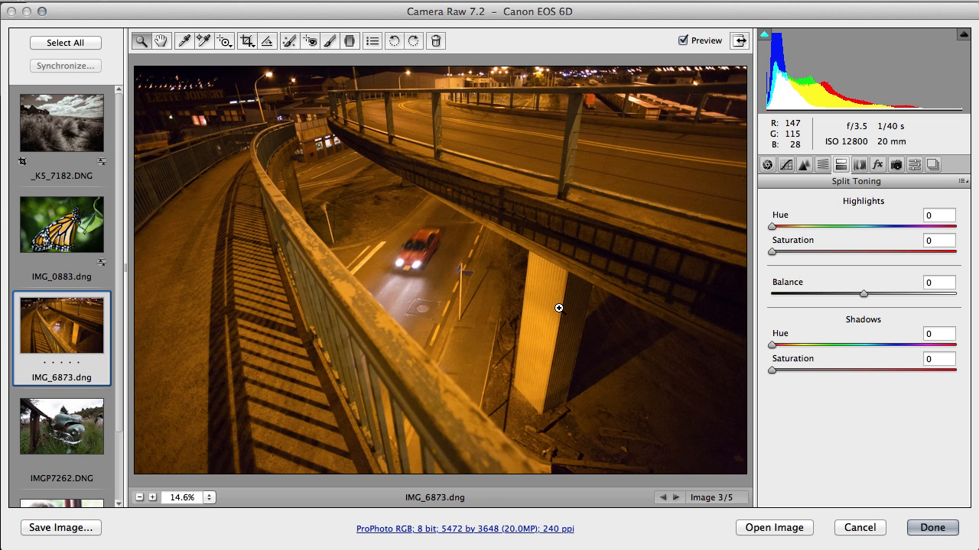
Set a custom white balance by sampling the white road marking beside the red car with the White Balance tool.
click(767, 164)
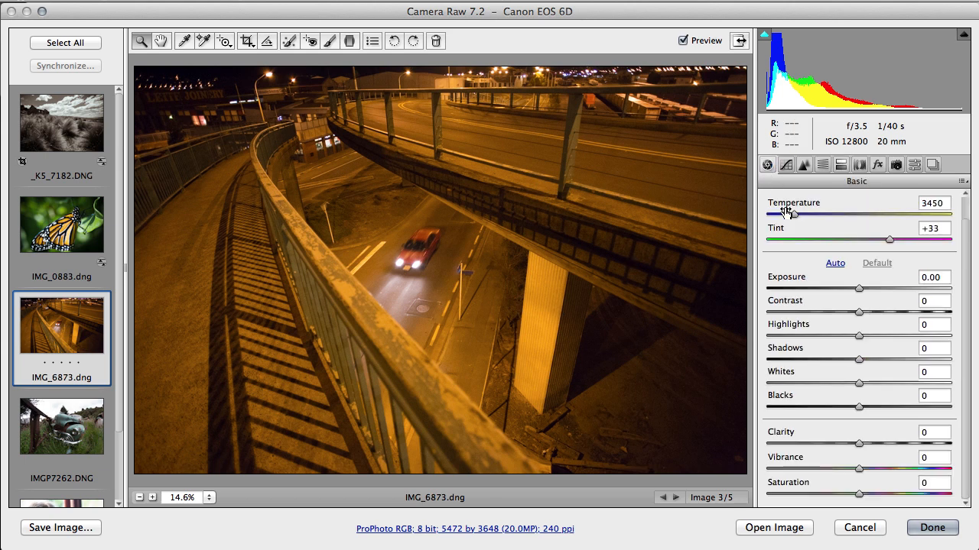
scroll(786, 212, up, 2)
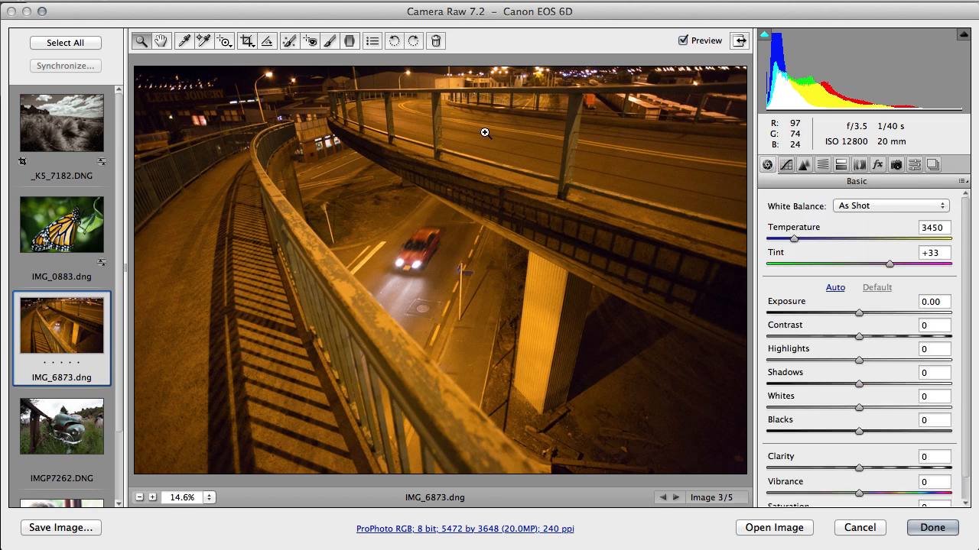
click(183, 44)
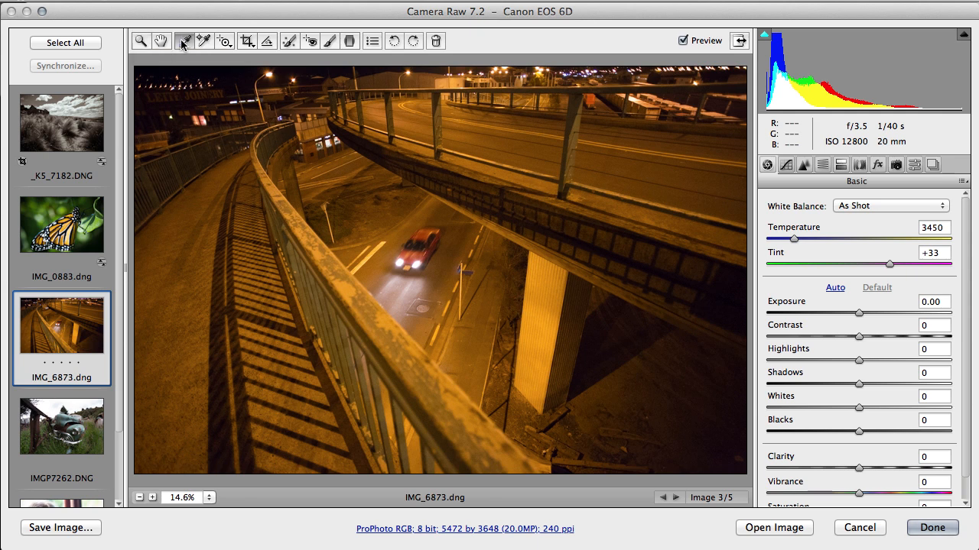
click(370, 255)
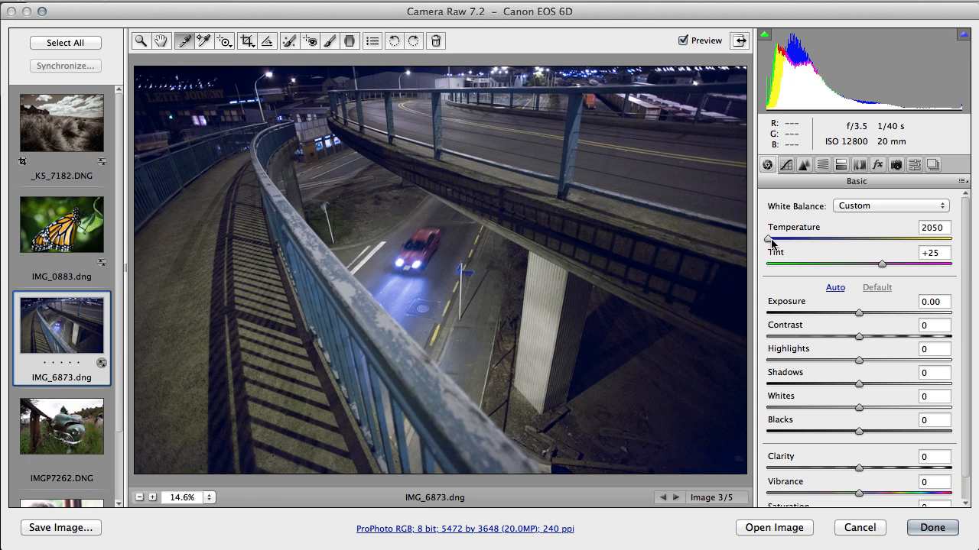
Enable lens profile corrections for the overpass photo using the Default setup.
click(860, 168)
click(779, 202)
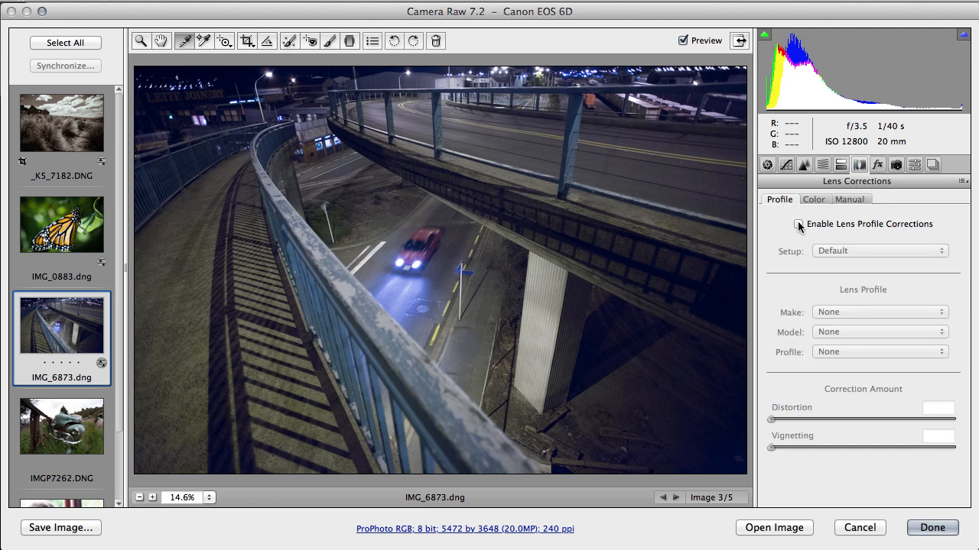
click(798, 224)
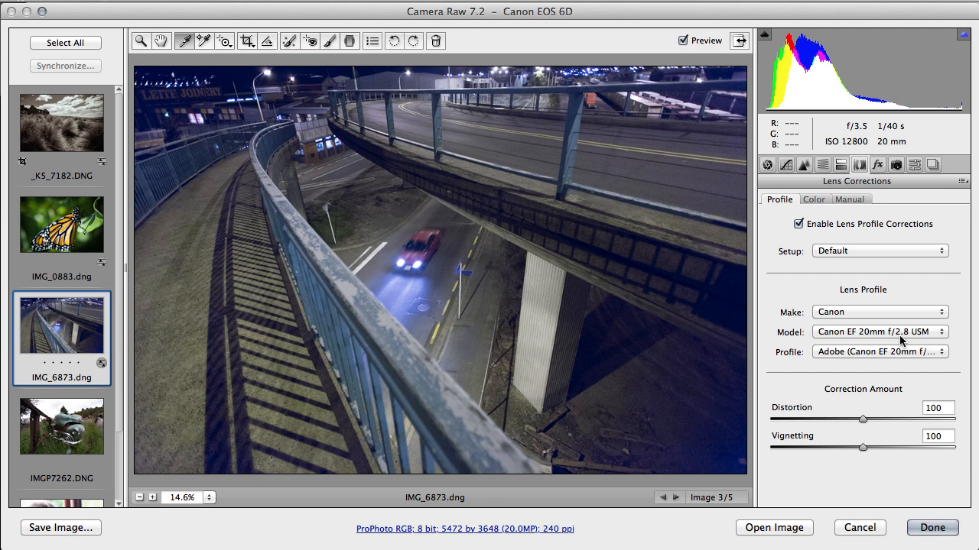
Compare the photo repeatedly with and without lens profile corrections, keeping the corrections enabled.
click(797, 225)
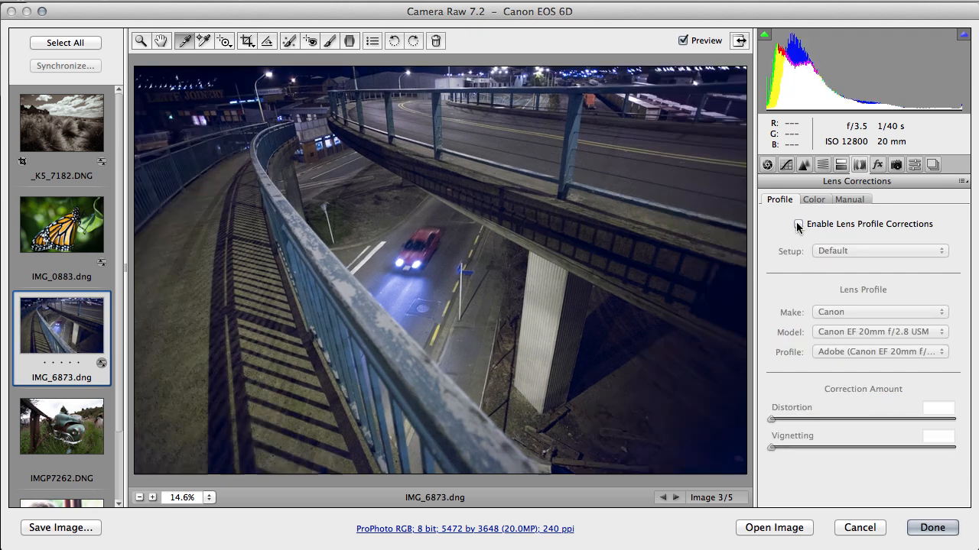
click(797, 225)
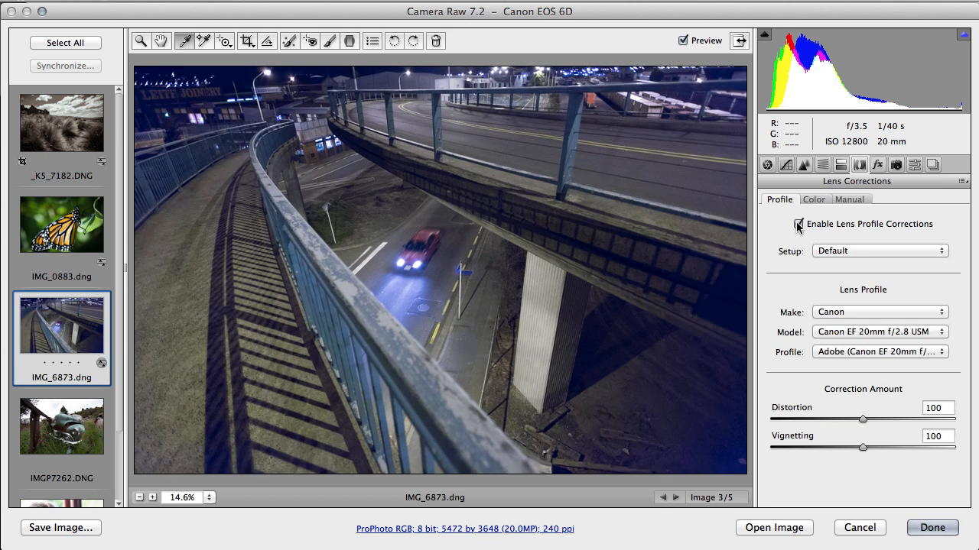
click(798, 225)
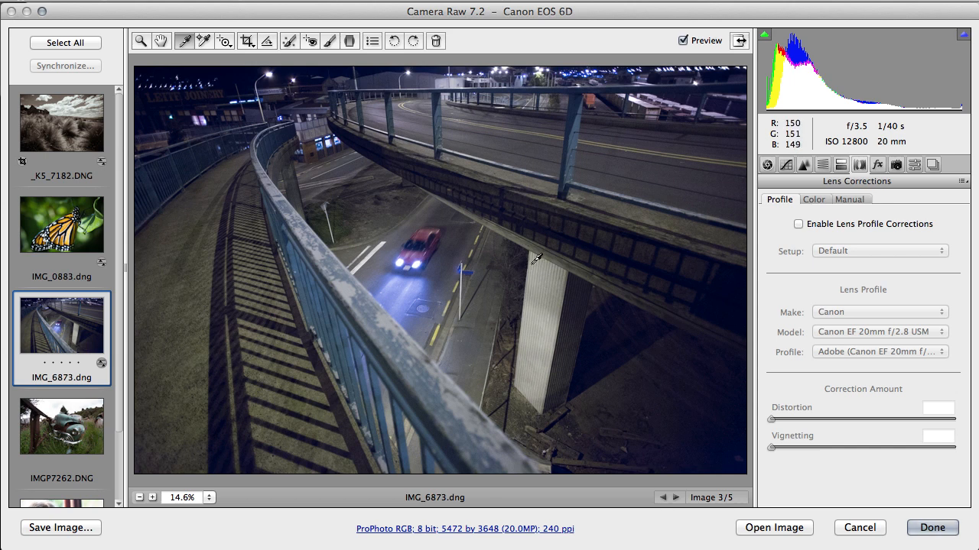
click(800, 226)
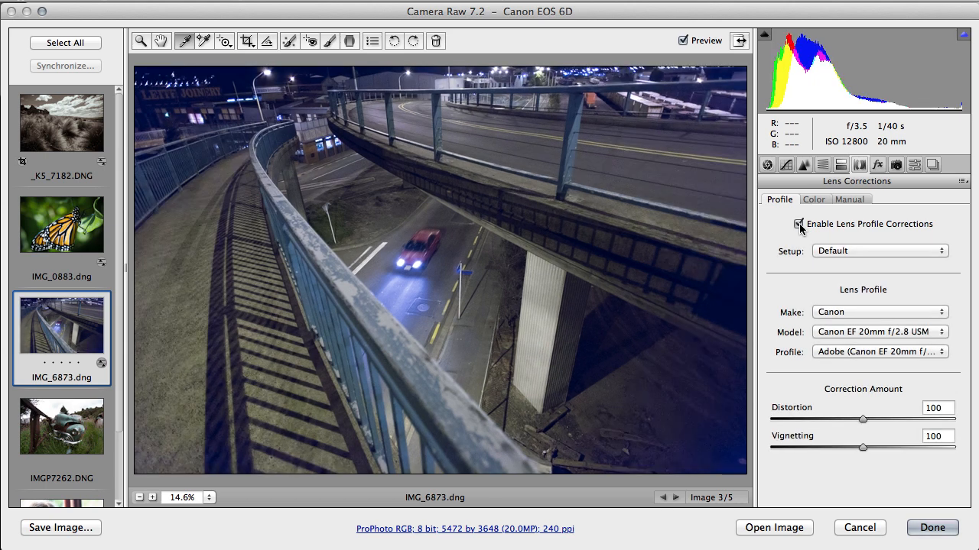
click(800, 225)
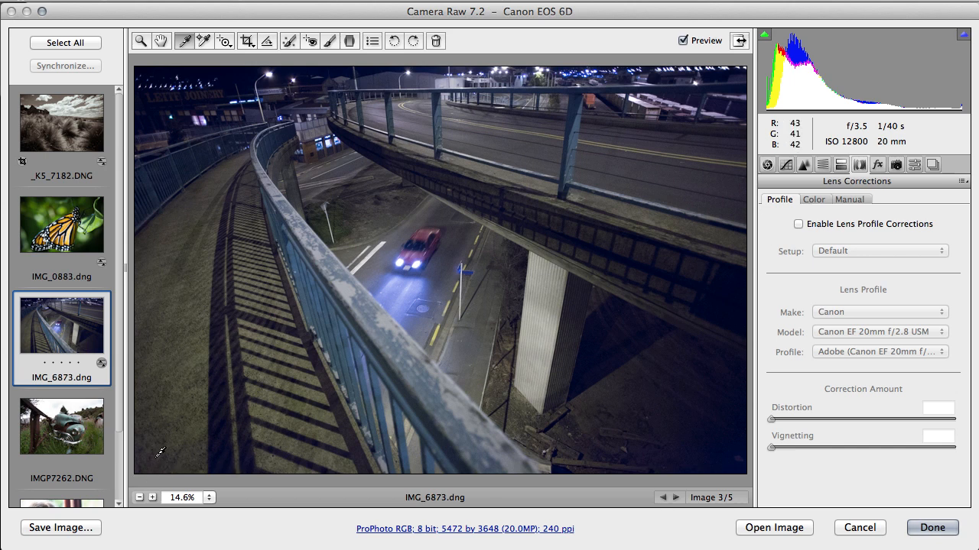
click(800, 225)
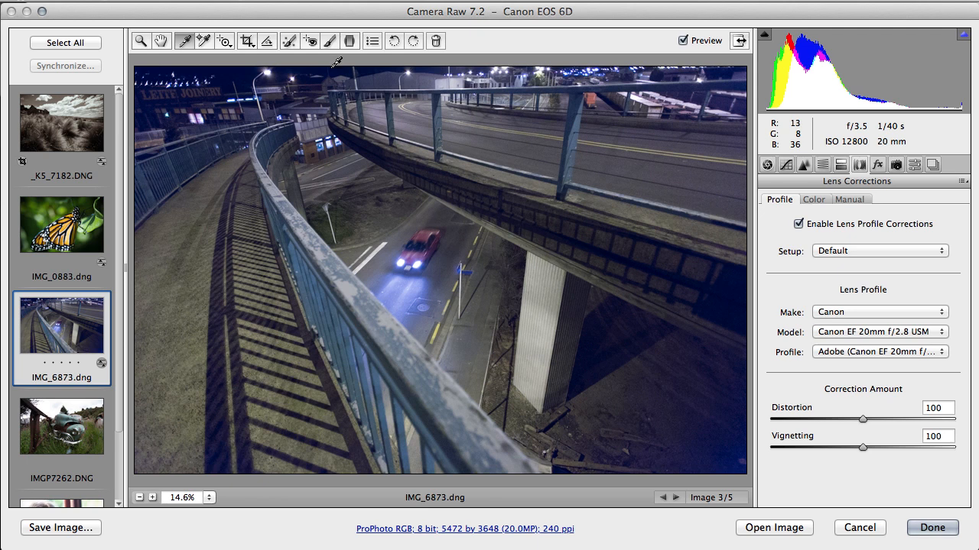
Straighten the photo along the edge of the concrete pillar with the Straighten tool and apply the resulting crop.
click(267, 41)
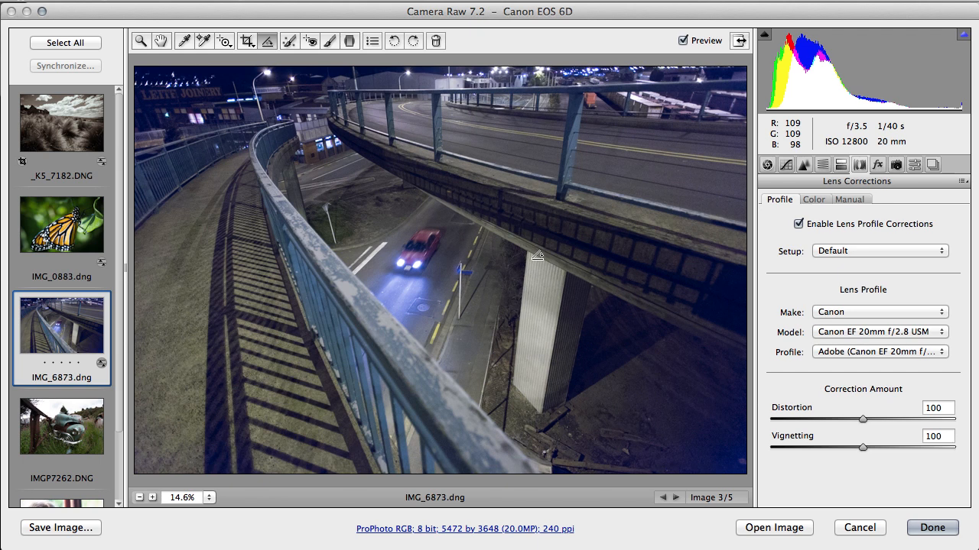
drag(534, 252, 528, 256)
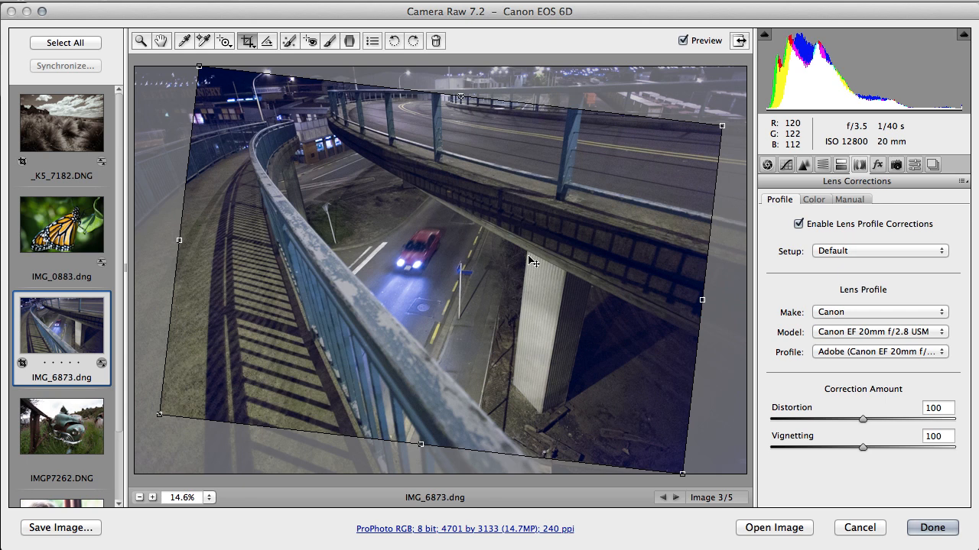
key(Return)
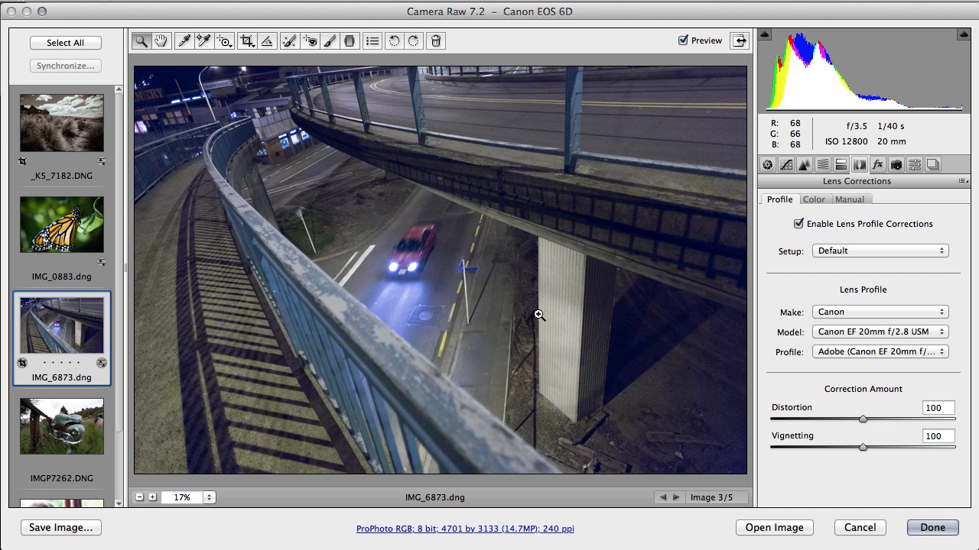
Reduce the crop's tilt, extend its lower corners outward, lower its top edge, and apply it at 5214 by 3177 pixels.
click(247, 42)
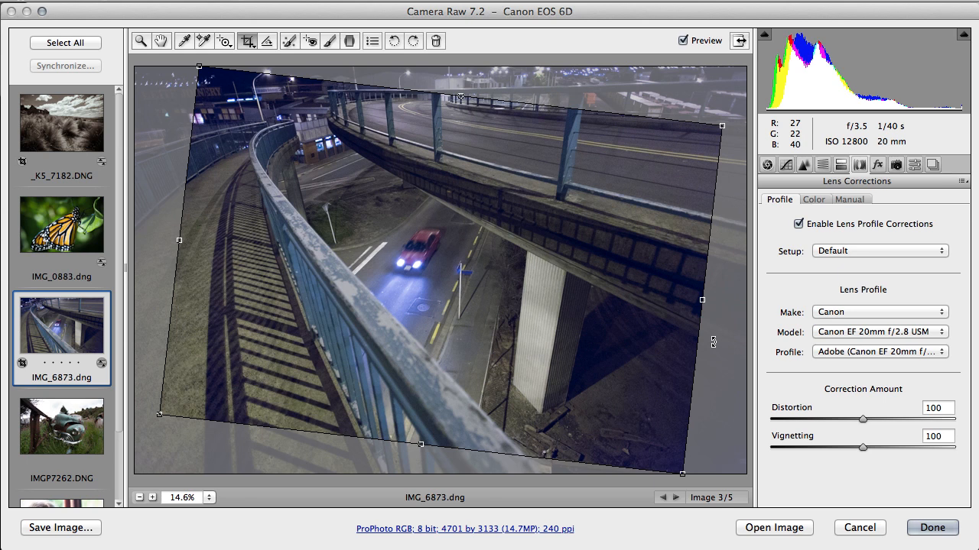
drag(717, 338, 721, 318)
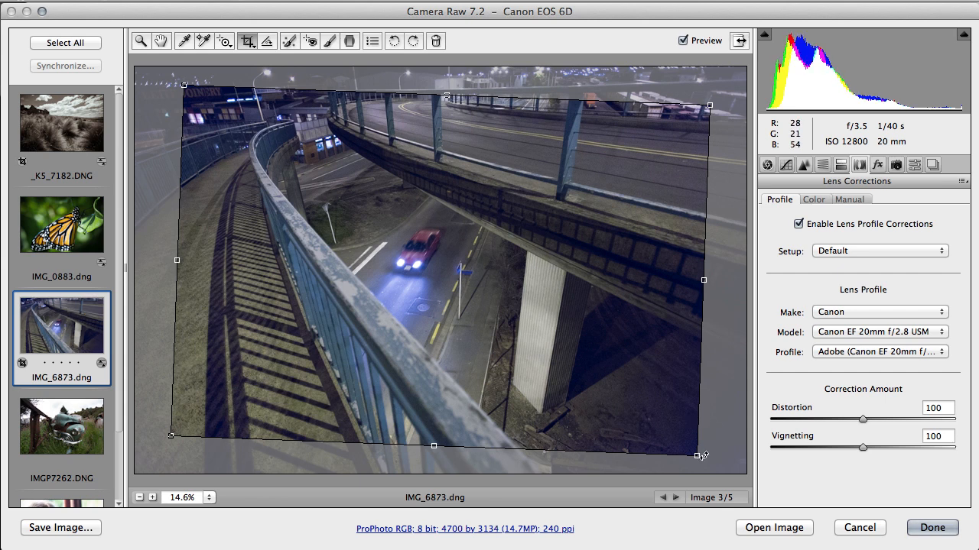
drag(697, 457, 720, 458)
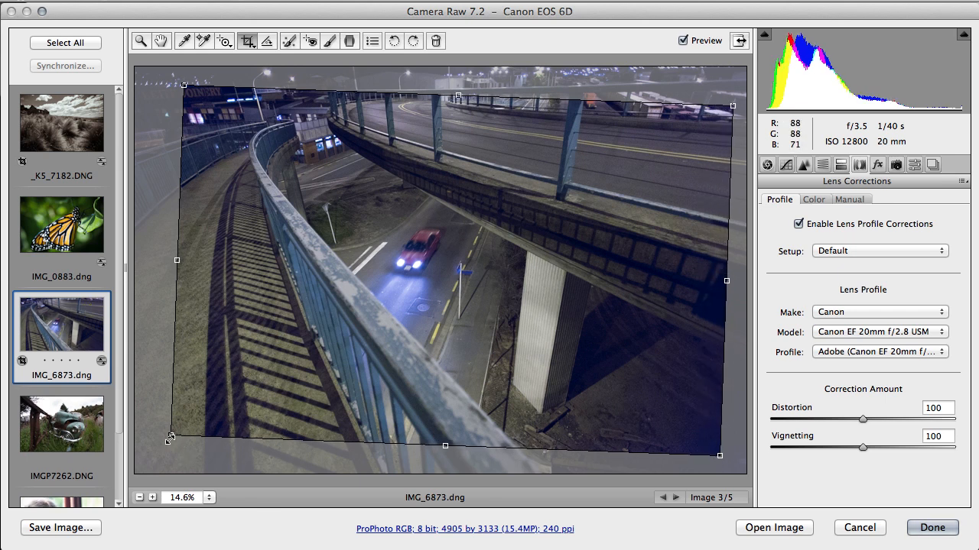
drag(170, 439, 134, 457)
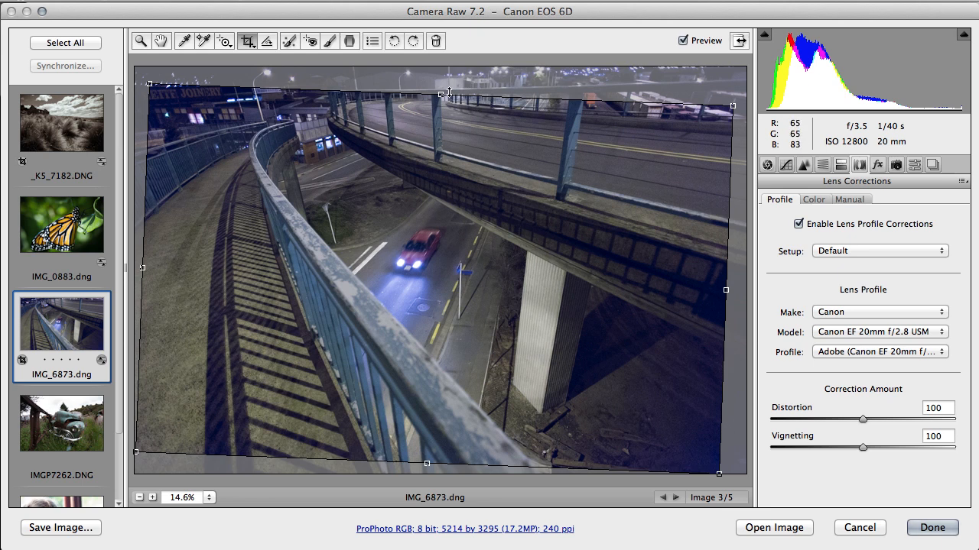
mouse_move(441, 91)
mouse_down()
mouse_move(443, 76)
mouse_move(439, 107)
mouse_up()
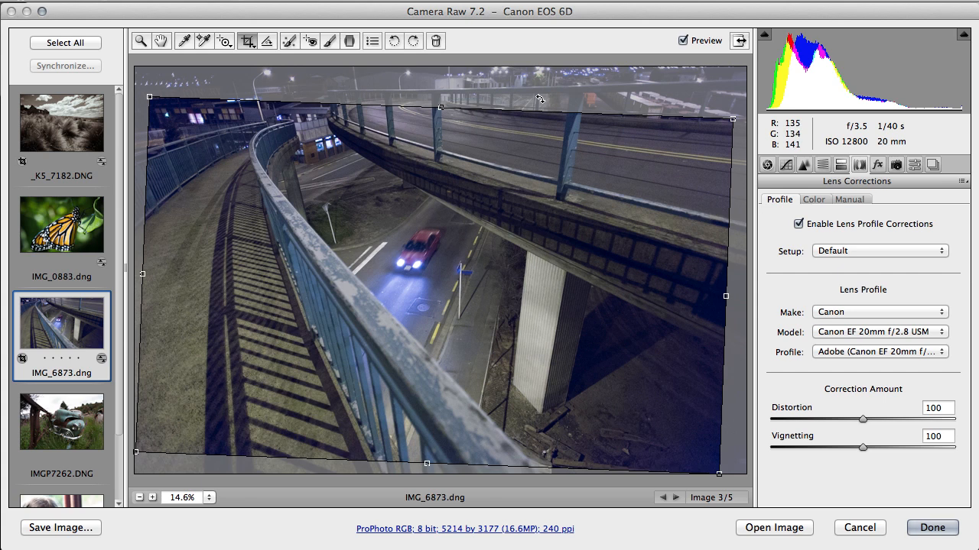
key(z)
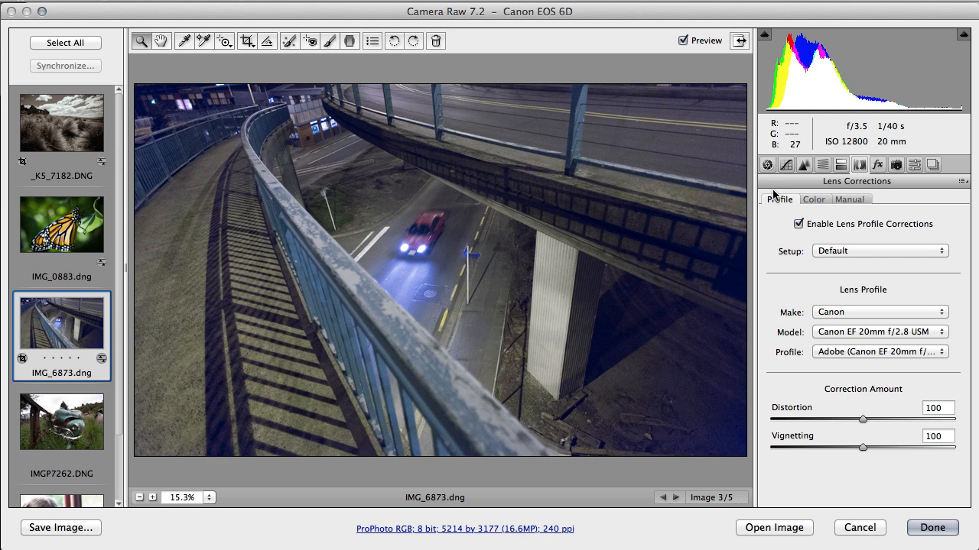
Test brighter Exposure values on the cropped photo and settle on +0.15.
click(767, 165)
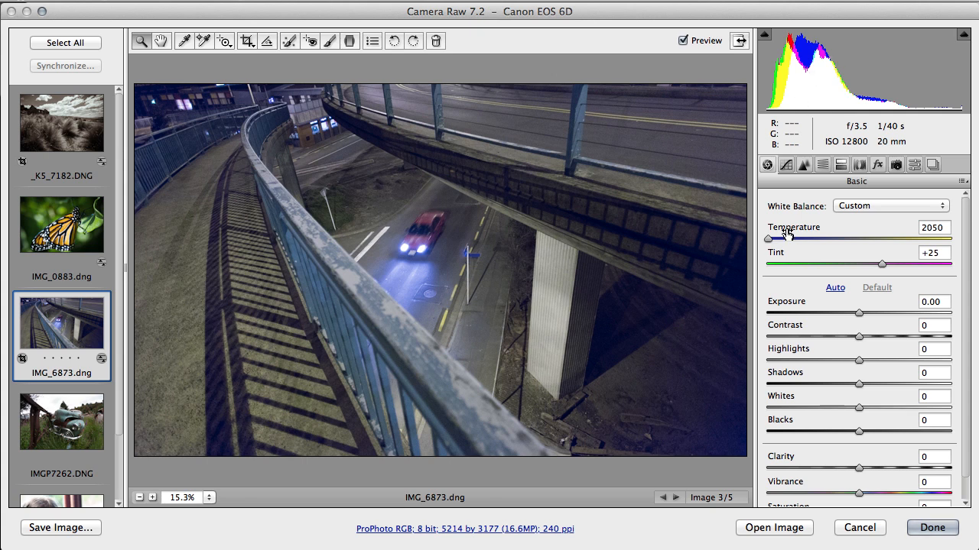
drag(858, 313, 867, 313)
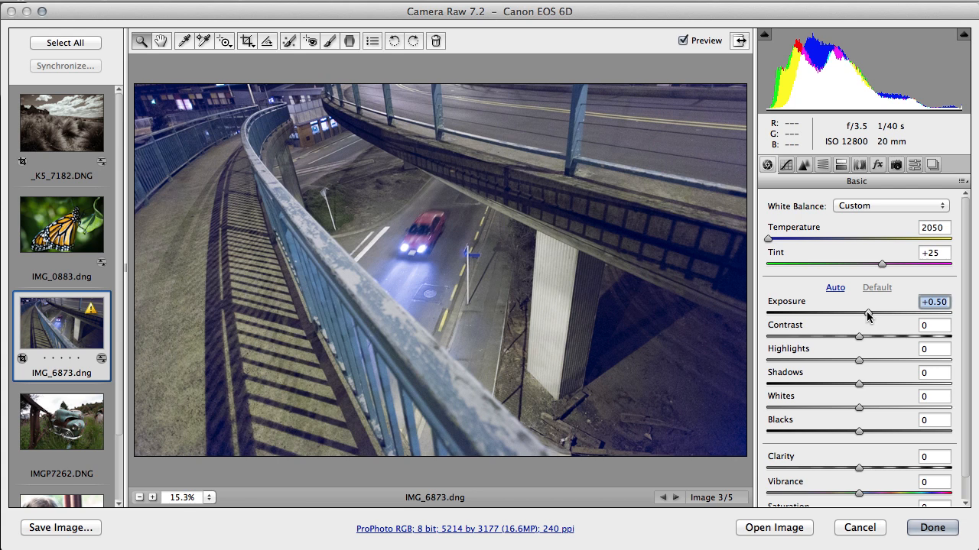
drag(873, 317, 874, 317)
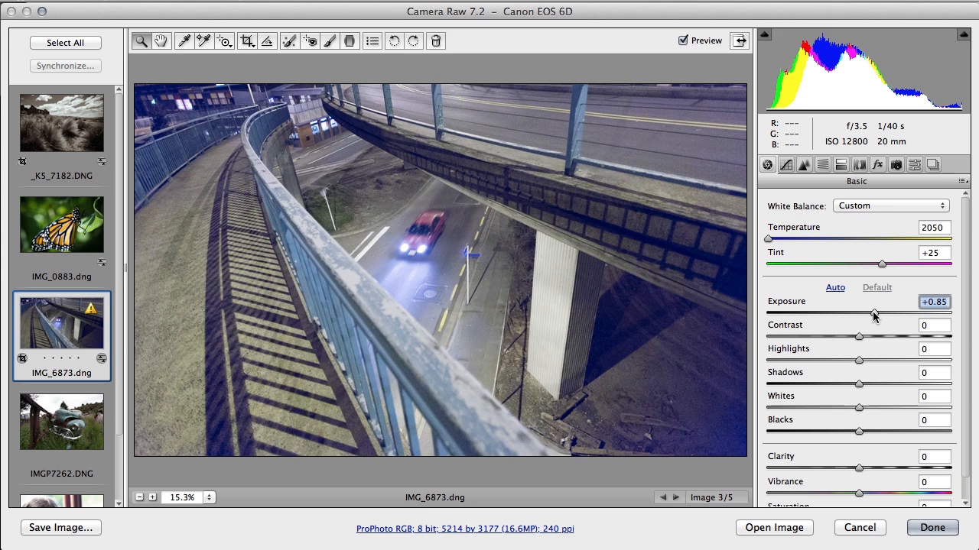
drag(874, 315, 861, 315)
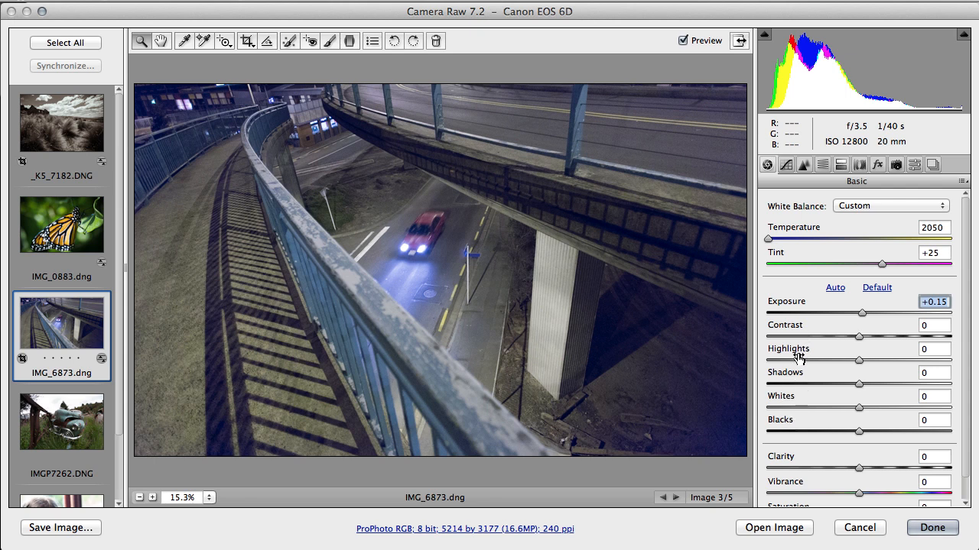
Deepen the photo's tones with Contrast +3, Shadows -38 and Blacks -12.
drag(859, 339, 862, 341)
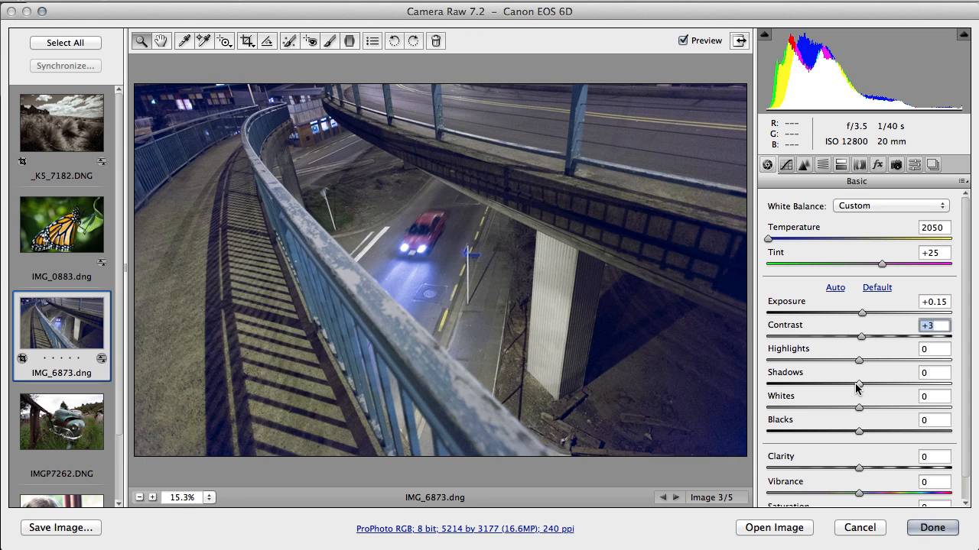
drag(856, 387, 824, 385)
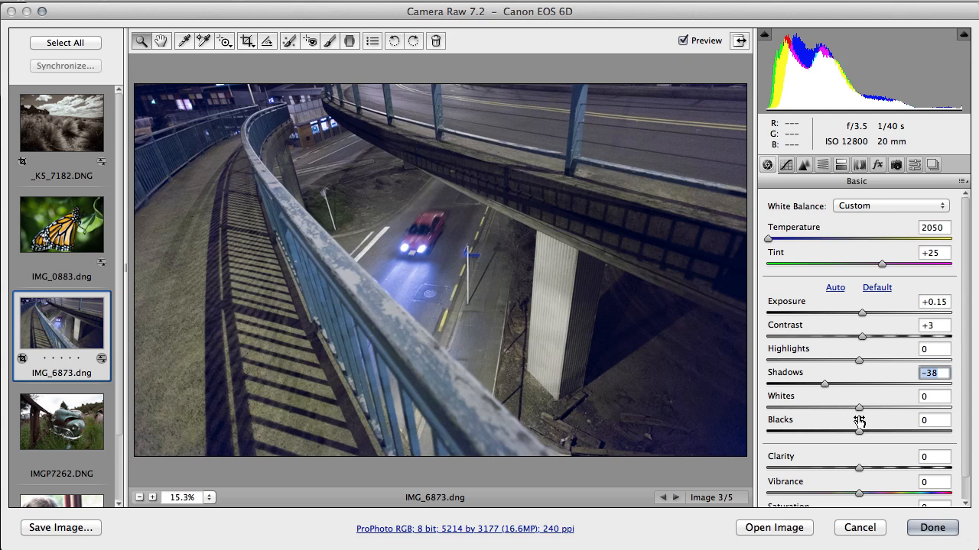
mouse_move(860, 434)
mouse_down()
mouse_move(830, 432)
mouse_move(887, 435)
mouse_move(848, 432)
mouse_up()
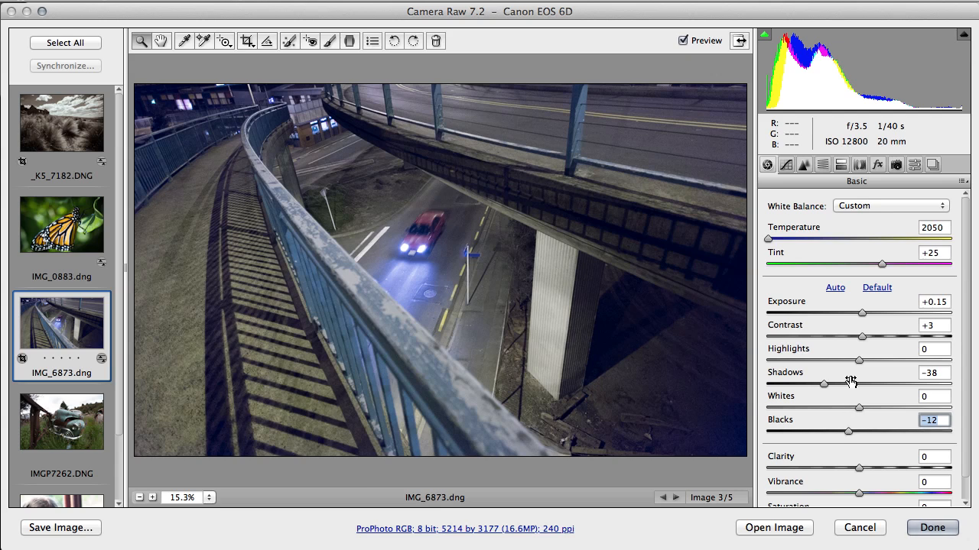
Test the Highlights and Whites adjustments, leave both at 0, and set Clarity to +13.
mouse_move(858, 360)
mouse_down()
mouse_move(911, 365)
mouse_move(858, 366)
mouse_up()
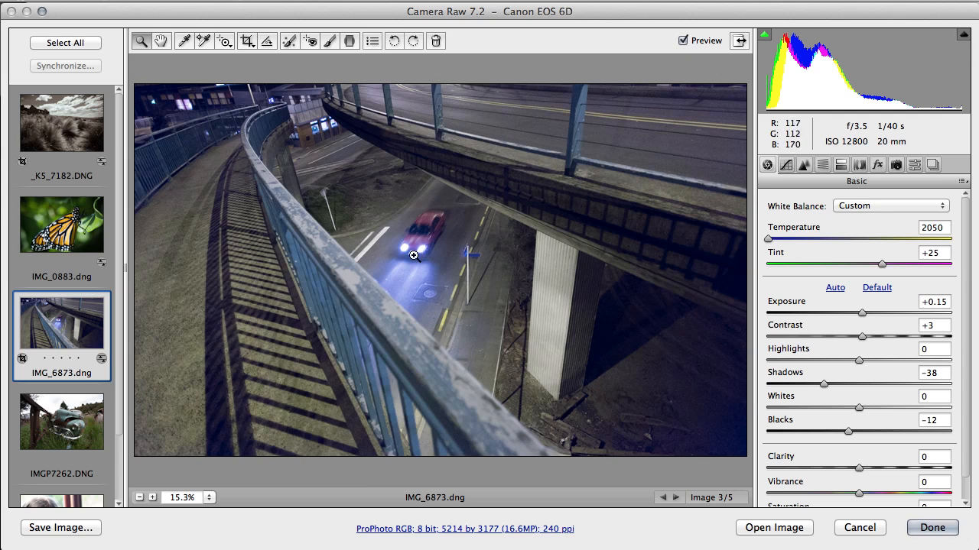
mouse_move(857, 410)
mouse_down()
mouse_move(821, 410)
mouse_move(886, 410)
mouse_move(864, 411)
mouse_up()
double_click(863, 411)
mouse_move(855, 468)
mouse_down()
mouse_move(941, 470)
mouse_move(873, 470)
mouse_up()
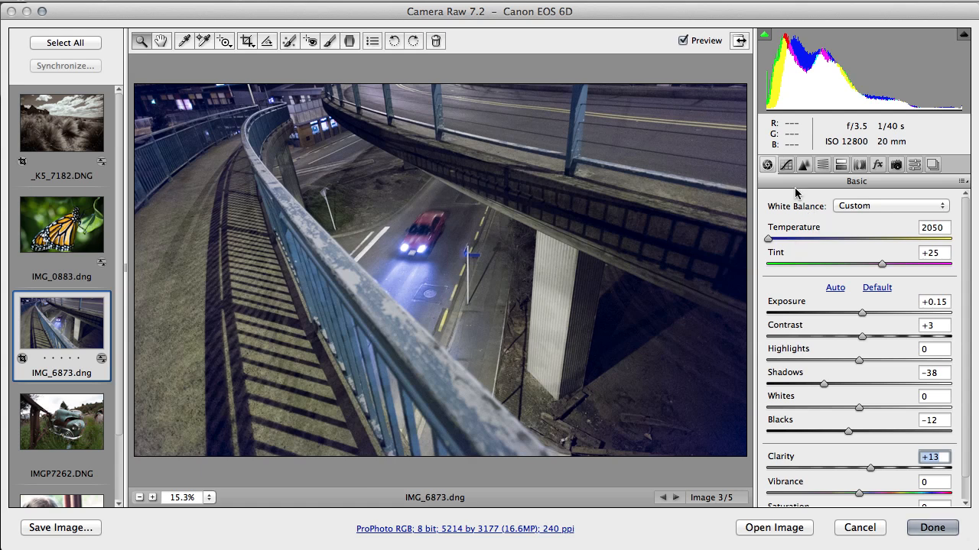
Examine the noise around the car at 100% and set noise reduction to Luminance 37 and Luminance Detail 39.
click(804, 166)
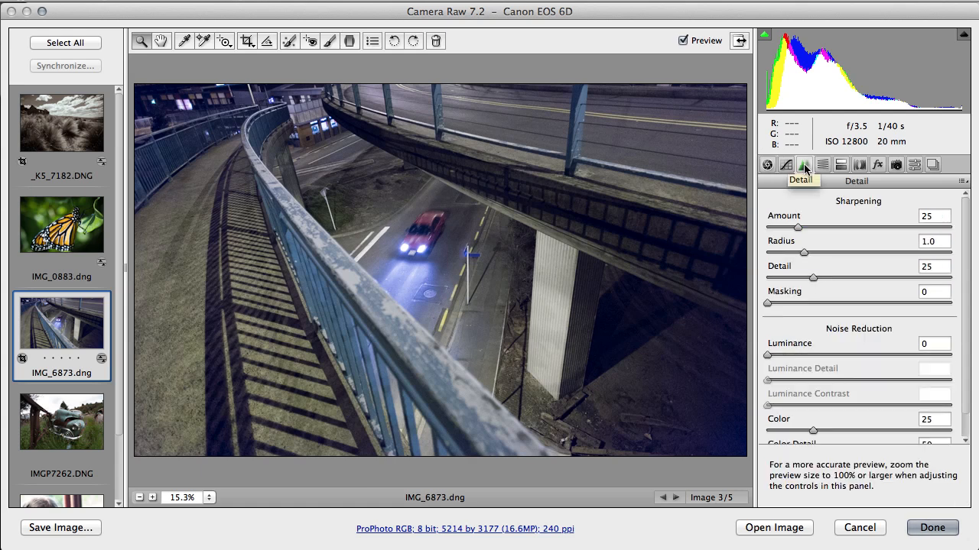
click(208, 498)
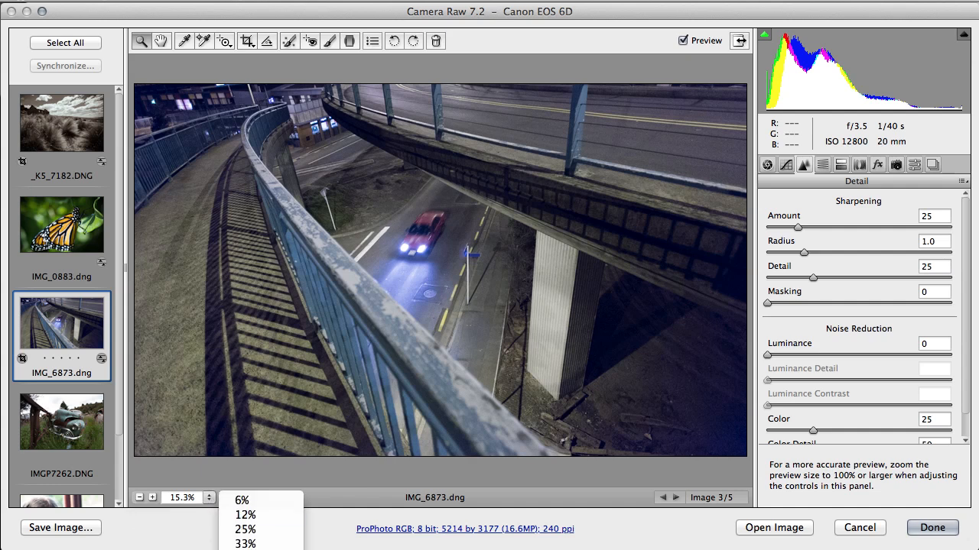
click(245, 549)
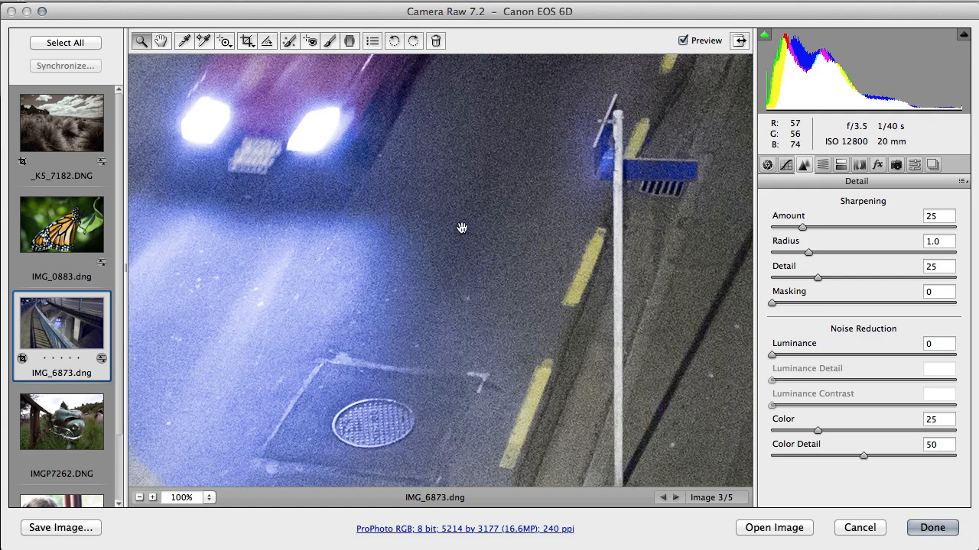
drag(461, 228, 370, 549)
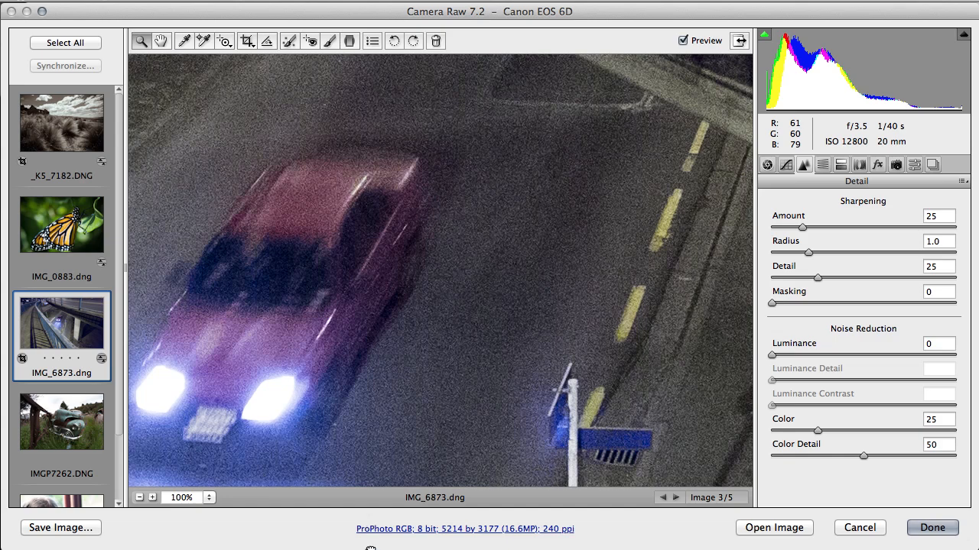
drag(472, 345, 430, 420)
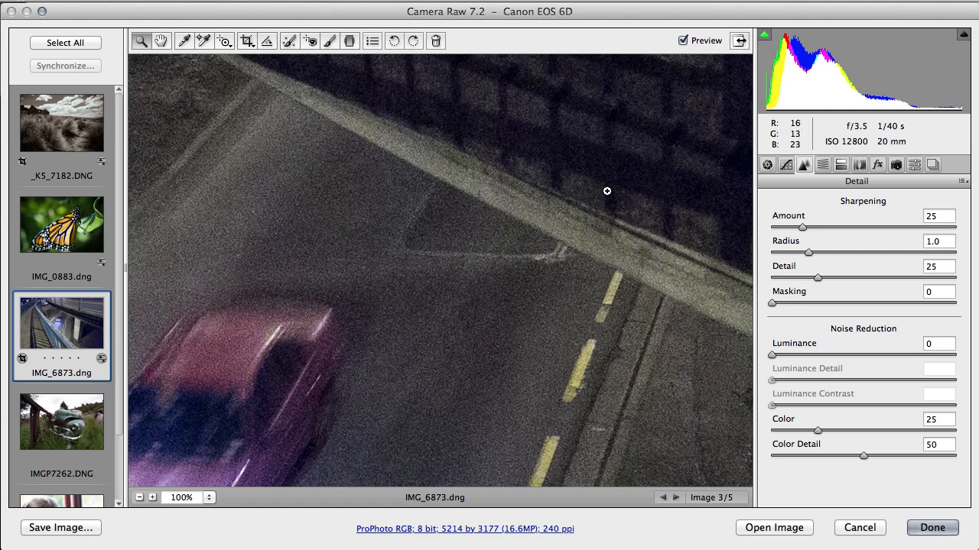
drag(413, 357, 474, 264)
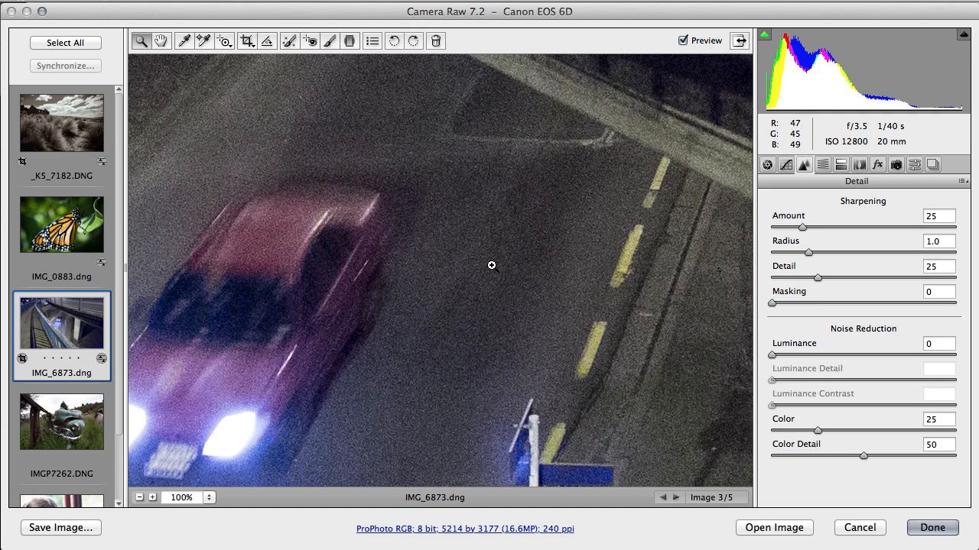
click(778, 357)
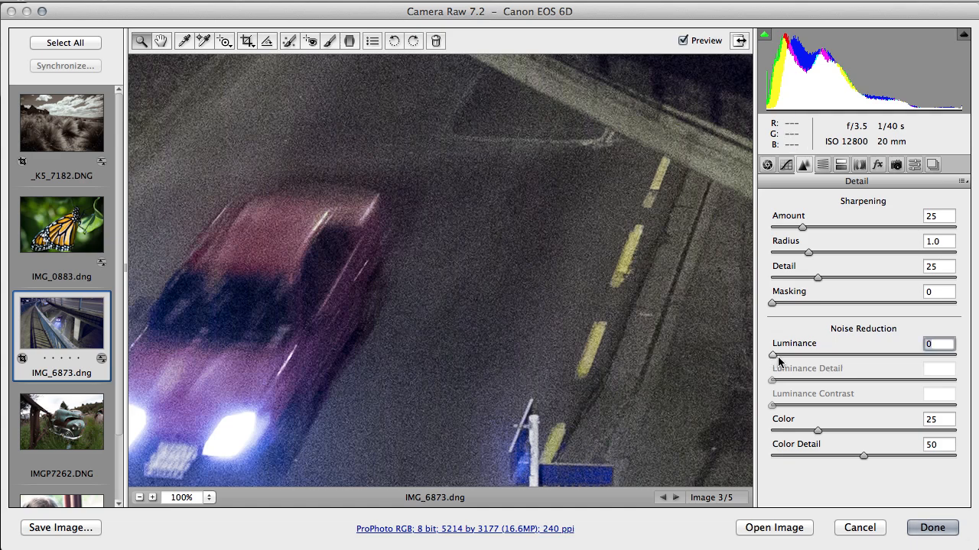
drag(778, 356, 837, 355)
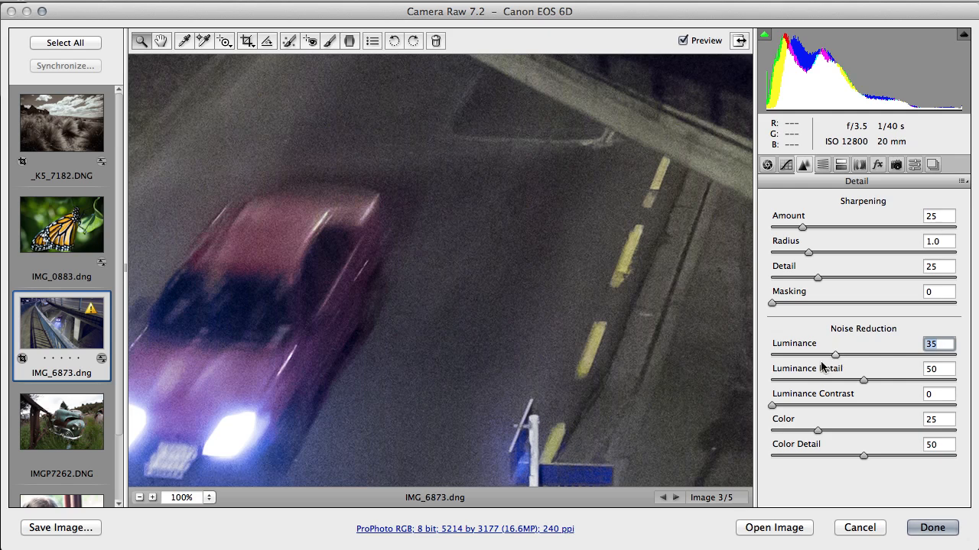
click(861, 381)
drag(858, 379, 836, 382)
Strengthen noise reduction to Luminance 53, Luminance Detail 25, Color 72 and Color Detail 27, and check it on the whole photo.
drag(817, 431, 874, 435)
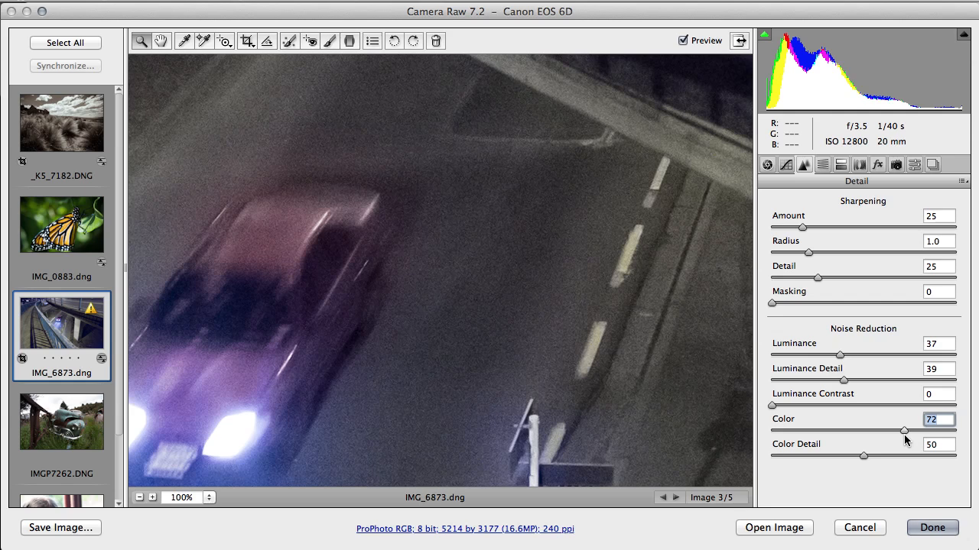
drag(862, 457, 823, 457)
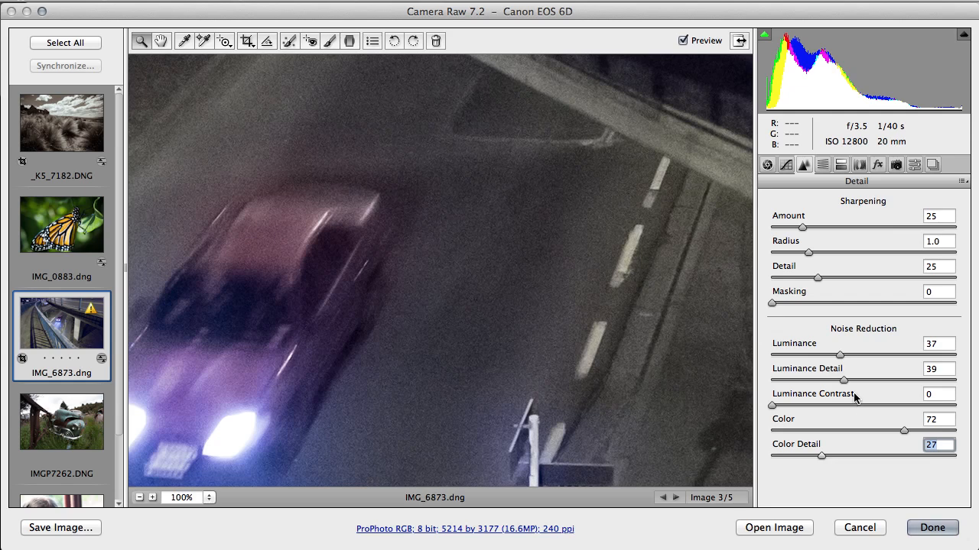
drag(843, 379, 871, 358)
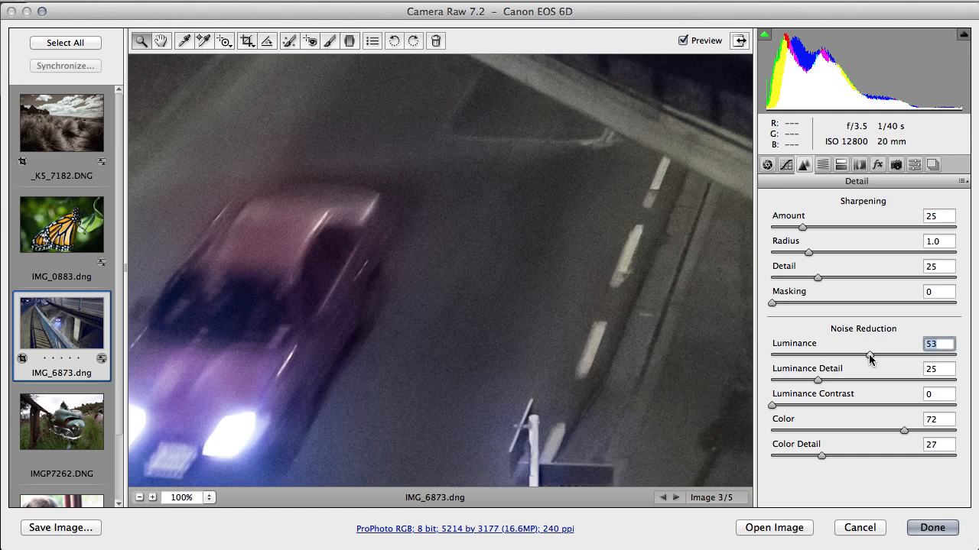
click(207, 498)
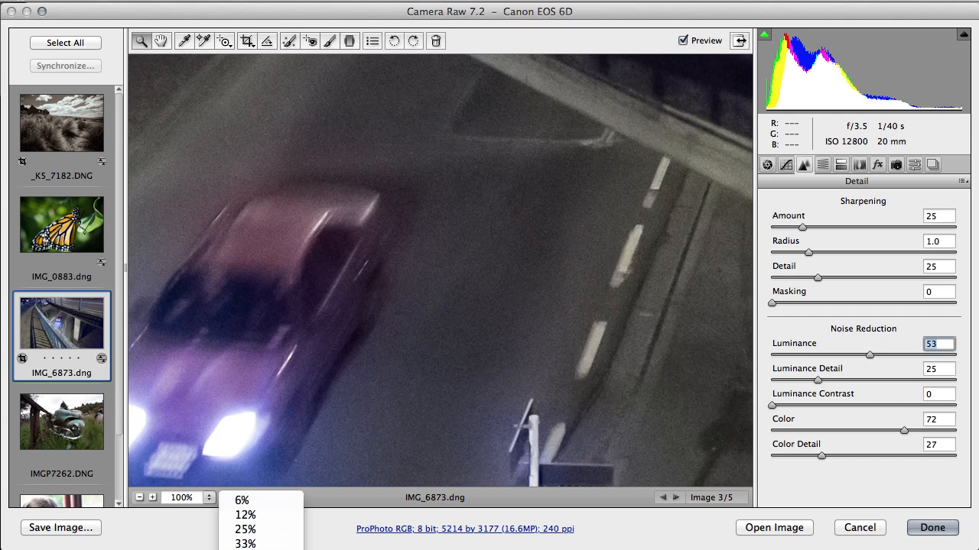
click(254, 549)
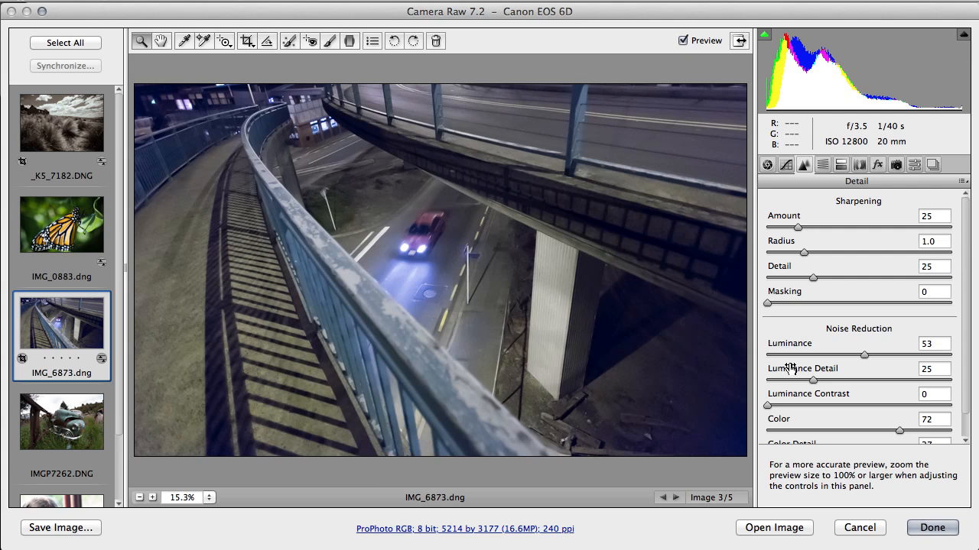
Moderate the noise reduction to Luminance 36, Luminance Detail 18 and Color 51, judging at 100% and on the whole photo.
click(208, 503)
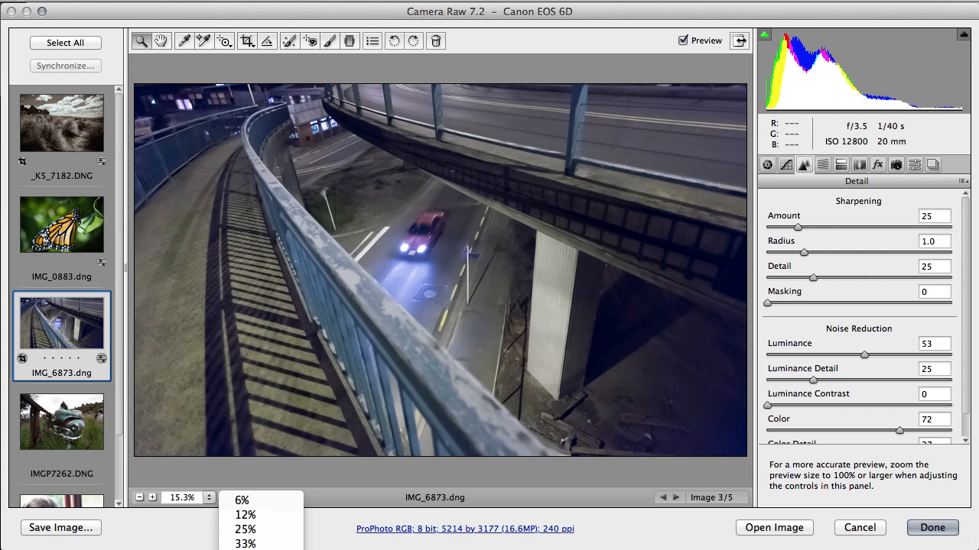
click(244, 549)
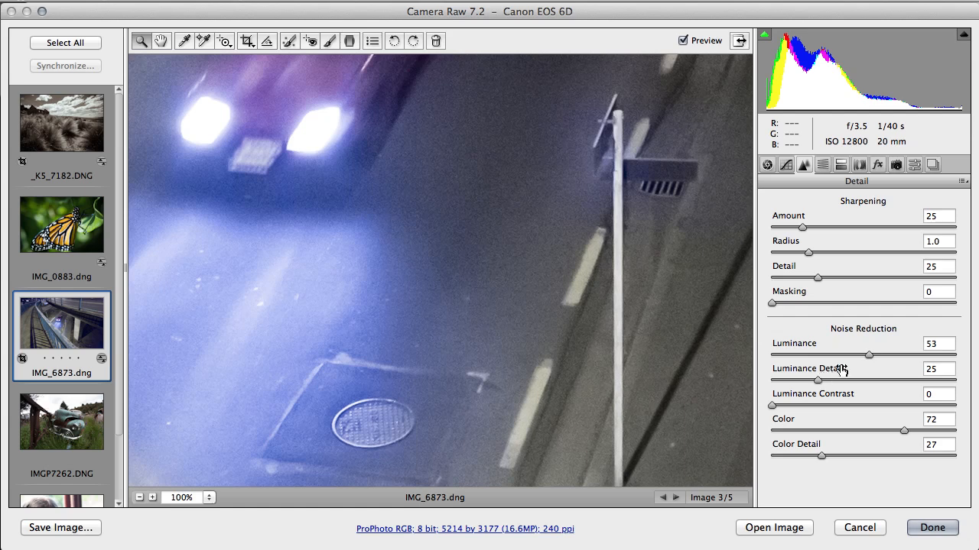
drag(868, 354, 826, 380)
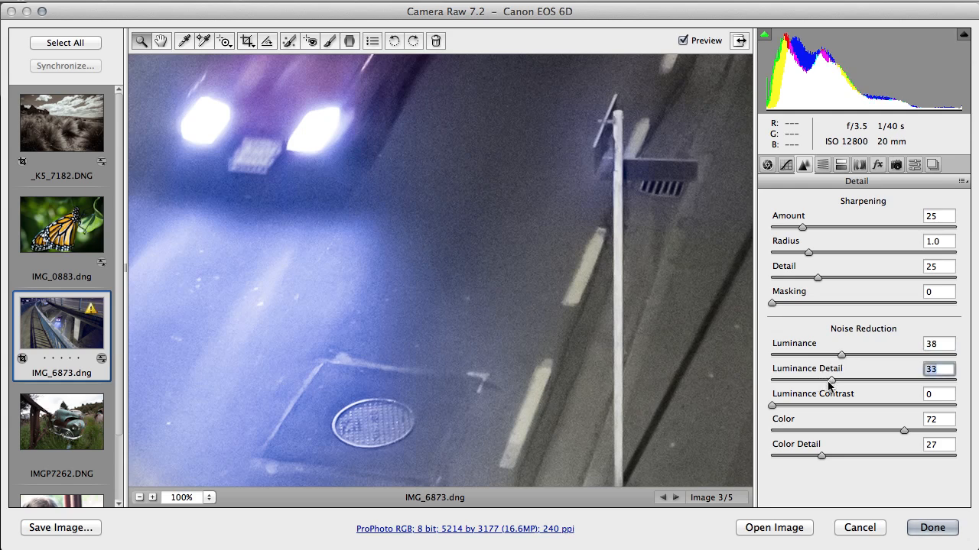
drag(907, 430, 882, 431)
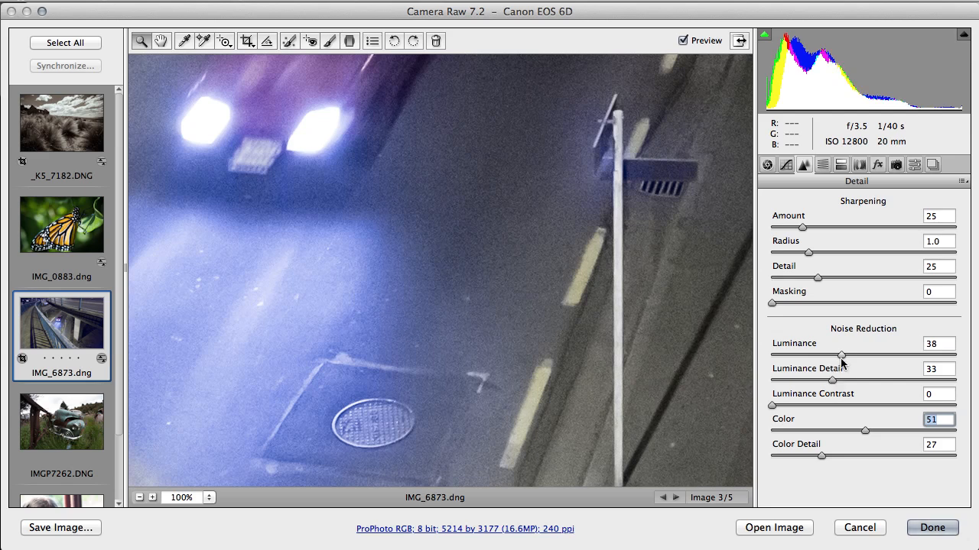
drag(841, 357, 805, 386)
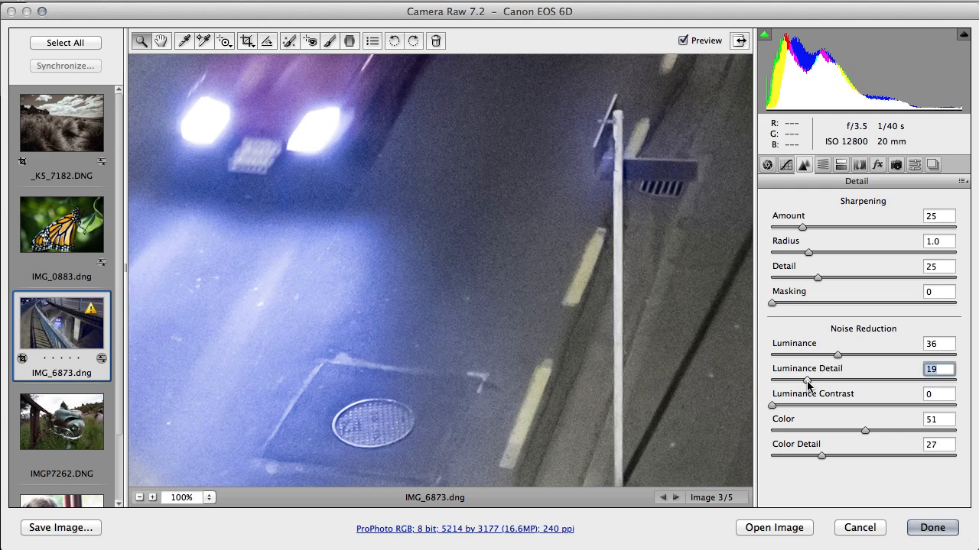
drag(808, 386, 806, 385)
click(208, 498)
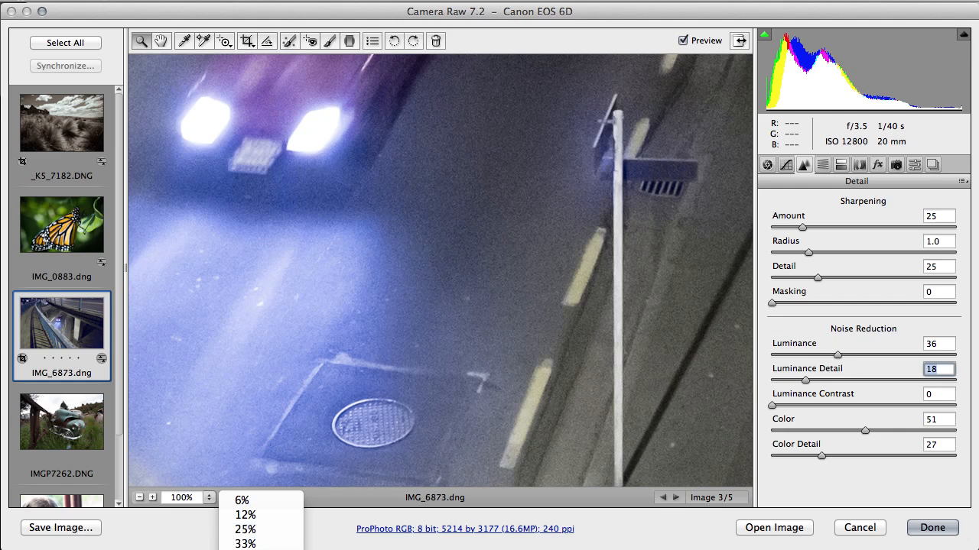
click(260, 549)
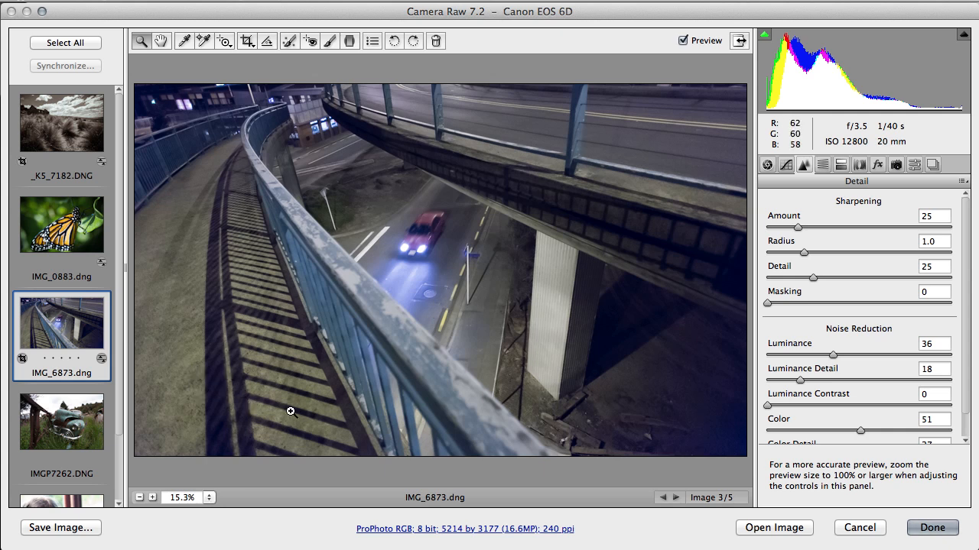
Raise Luminance Detail to 43 at 100% view and review the whole photo.
click(209, 498)
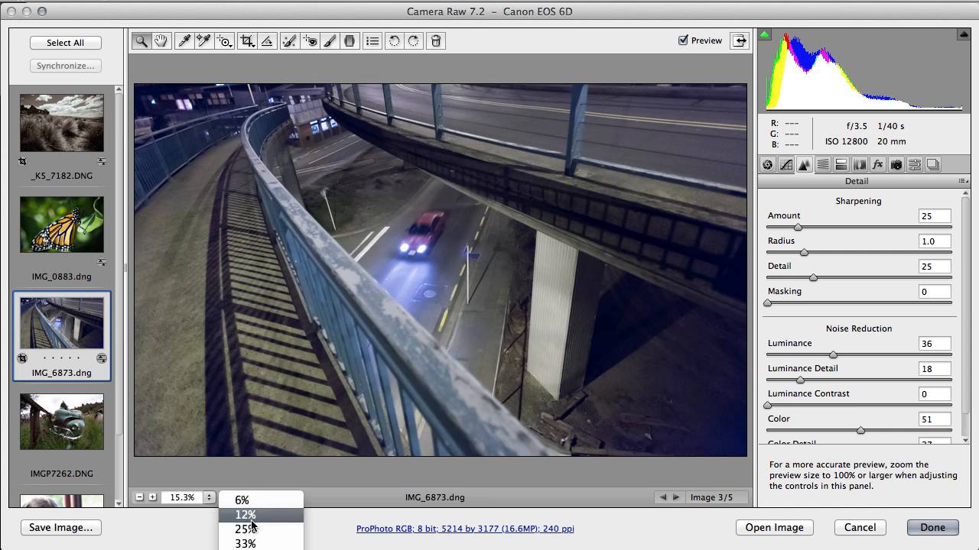
click(245, 549)
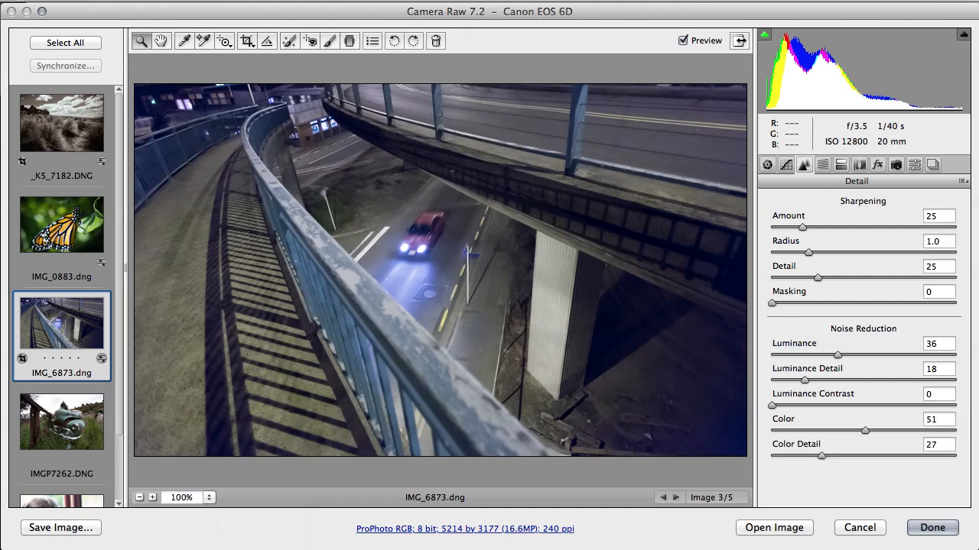
drag(838, 355, 851, 383)
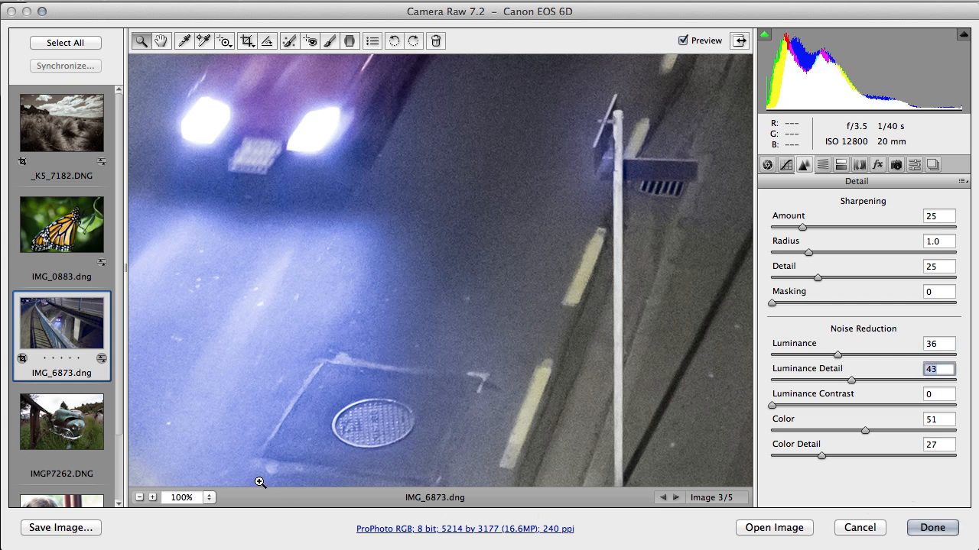
click(210, 498)
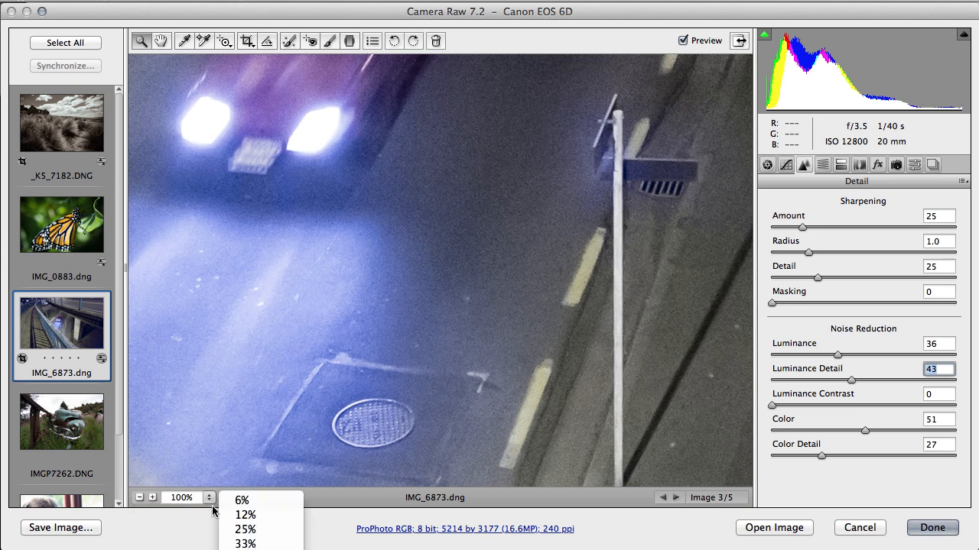
click(261, 549)
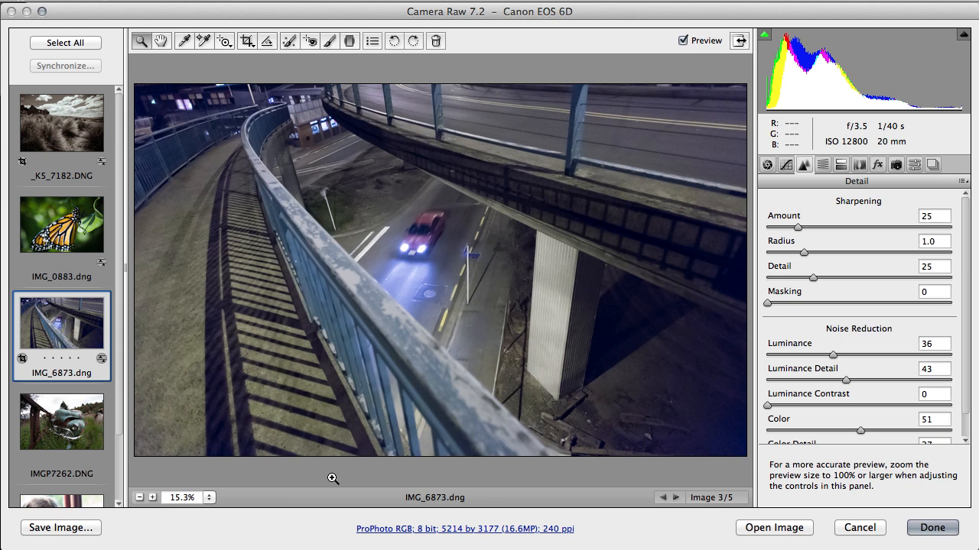
Set Clarity to +24 and darken the photo's edges with a Highlight Priority post-crop vignette of Amount -36.
click(768, 164)
drag(871, 467, 879, 472)
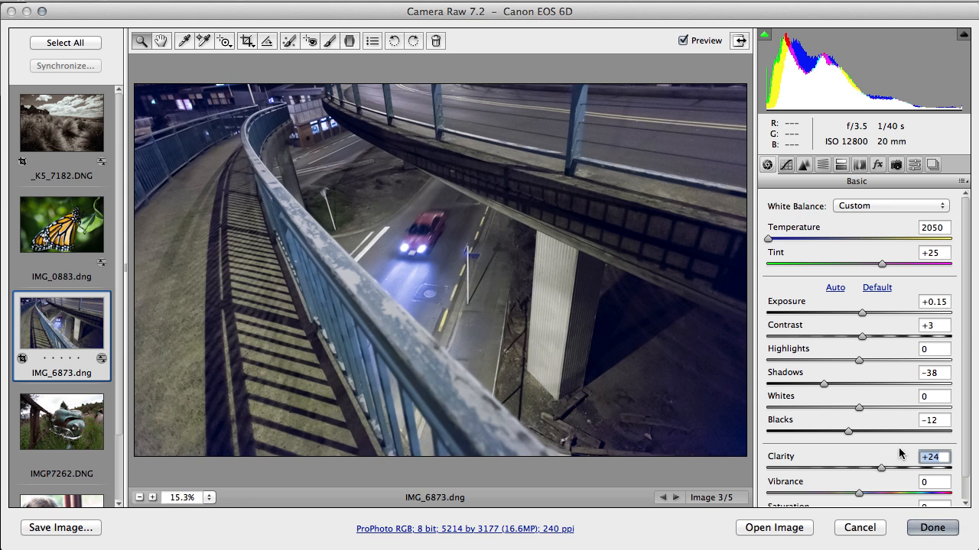
click(877, 164)
drag(860, 364, 831, 362)
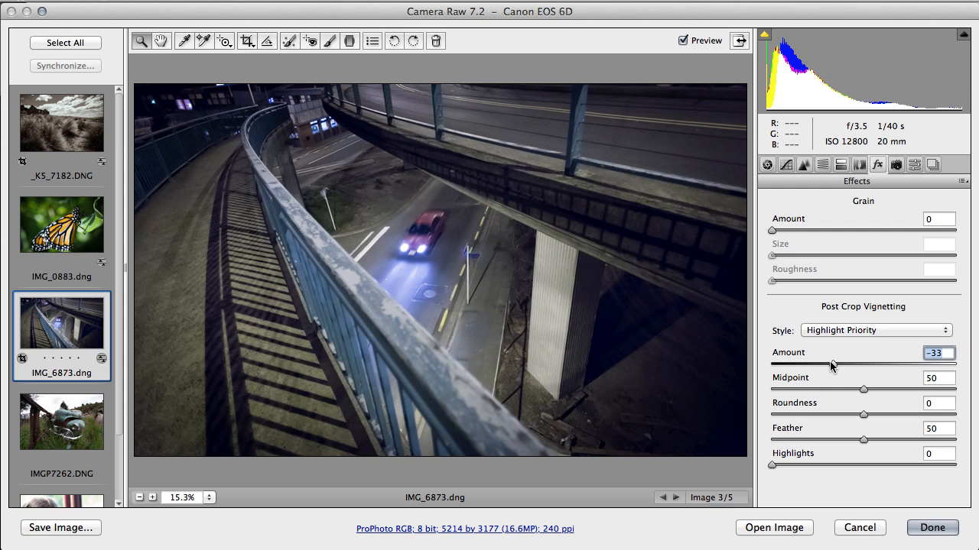
drag(830, 361, 827, 361)
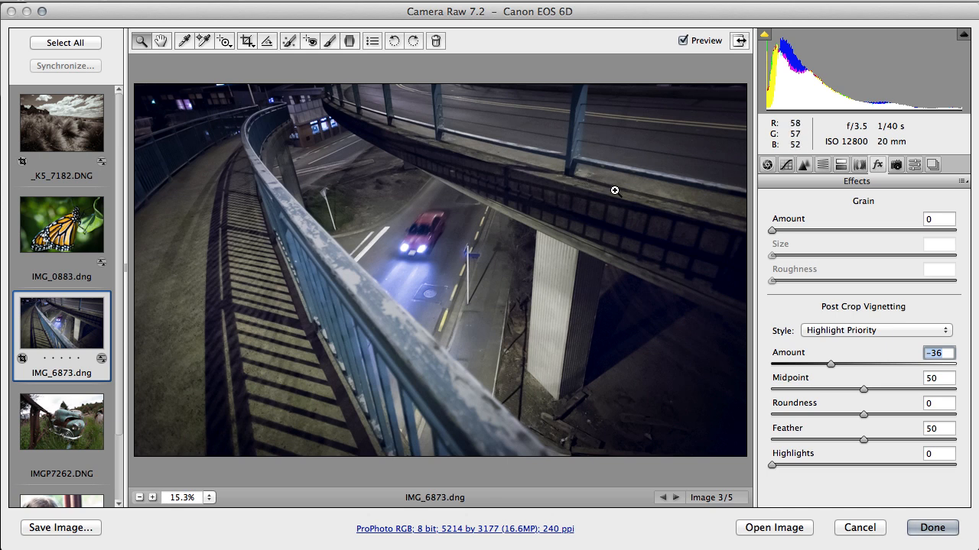
Warm the white balance Temperature to 2650 and reduce the saturation of Oranges to -28 and Yellows to -25.
click(770, 165)
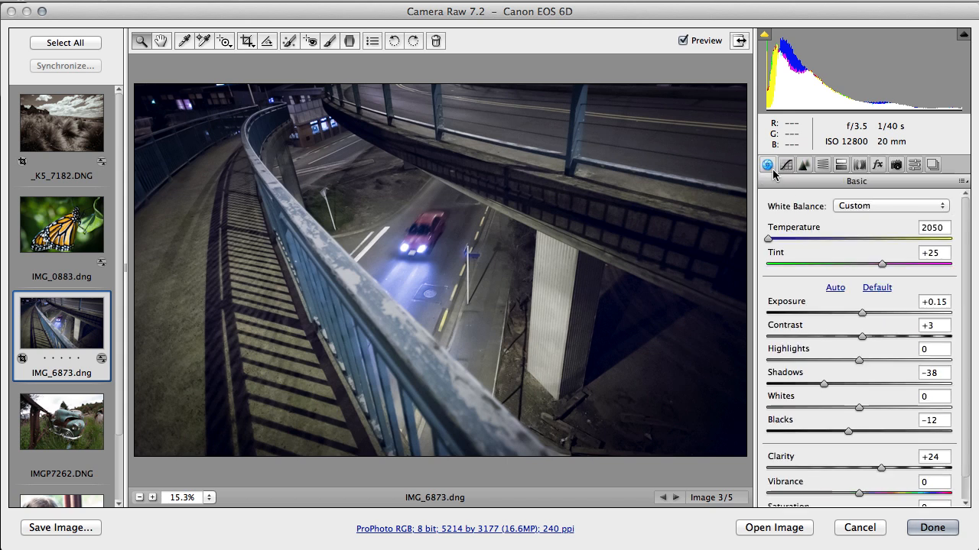
drag(768, 240, 780, 244)
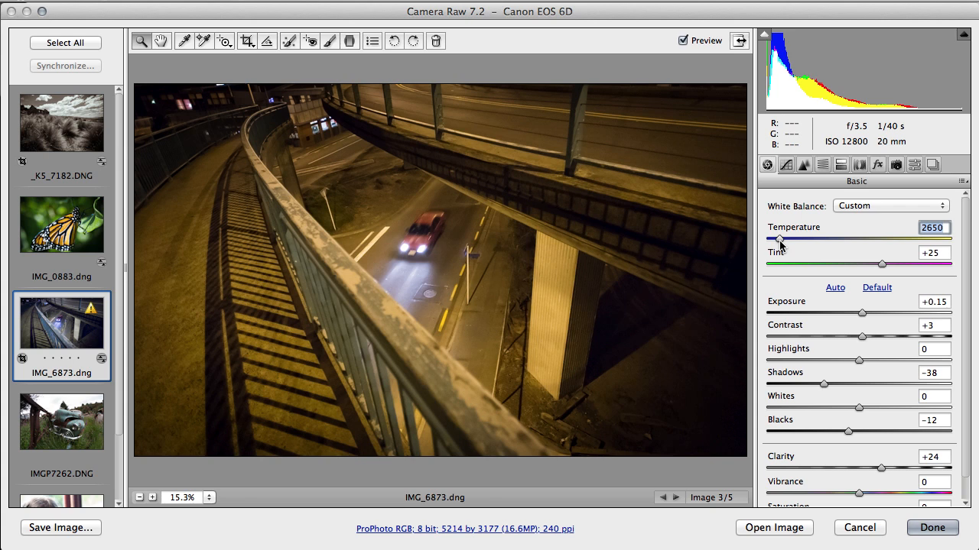
click(823, 168)
click(825, 228)
drag(862, 324, 842, 329)
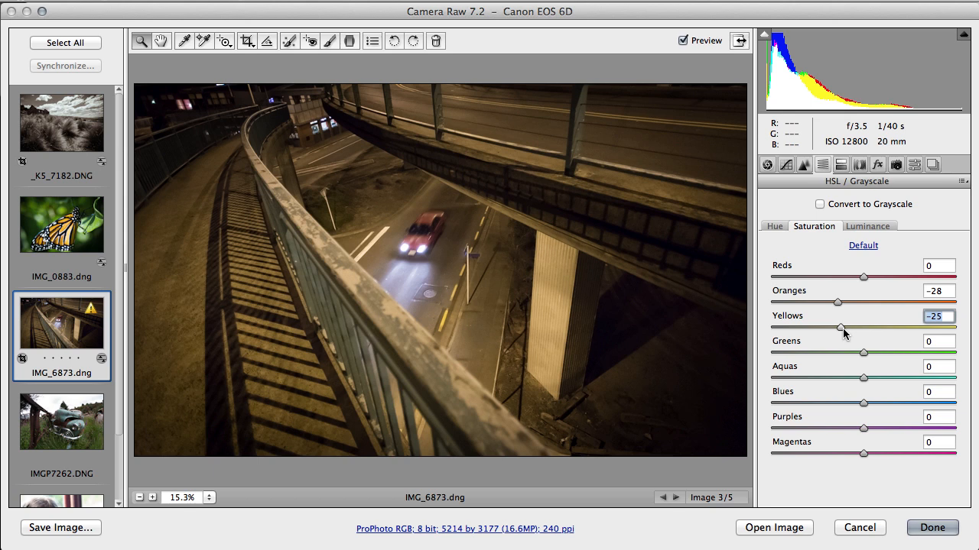
click(837, 304)
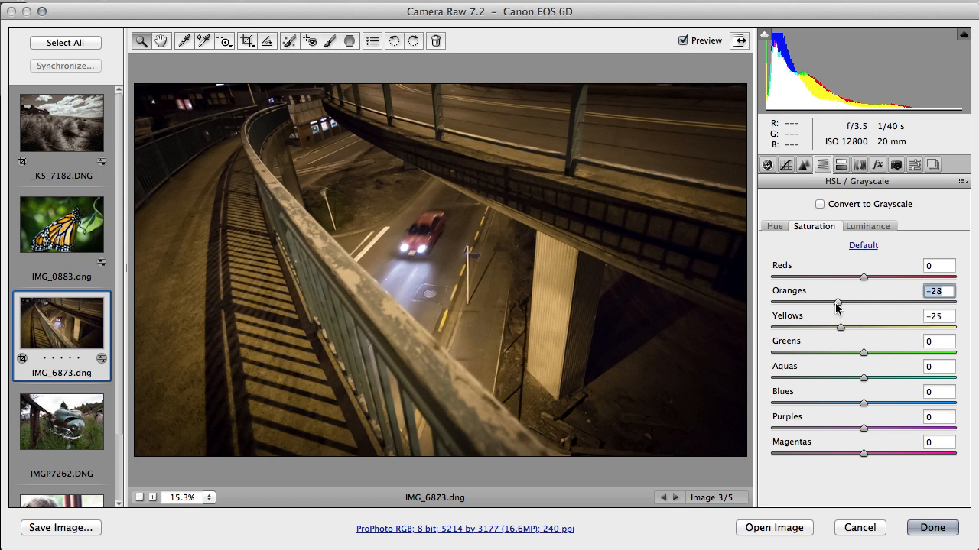